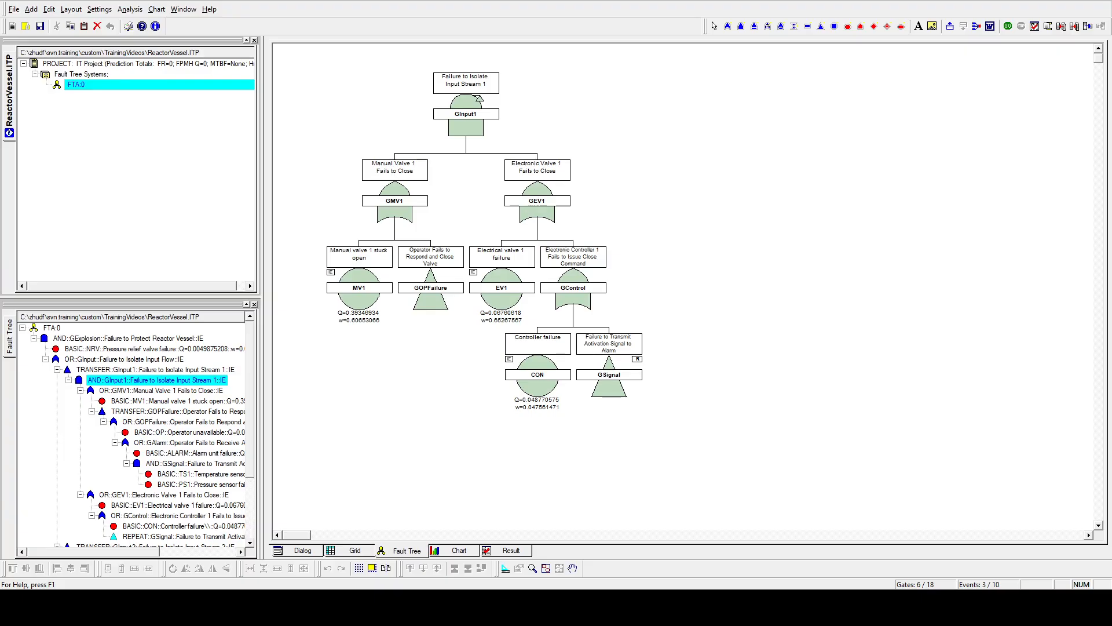
- Go to the top gate GExplosion and run the fault tree analysis on system FTA:0
click(122, 338)
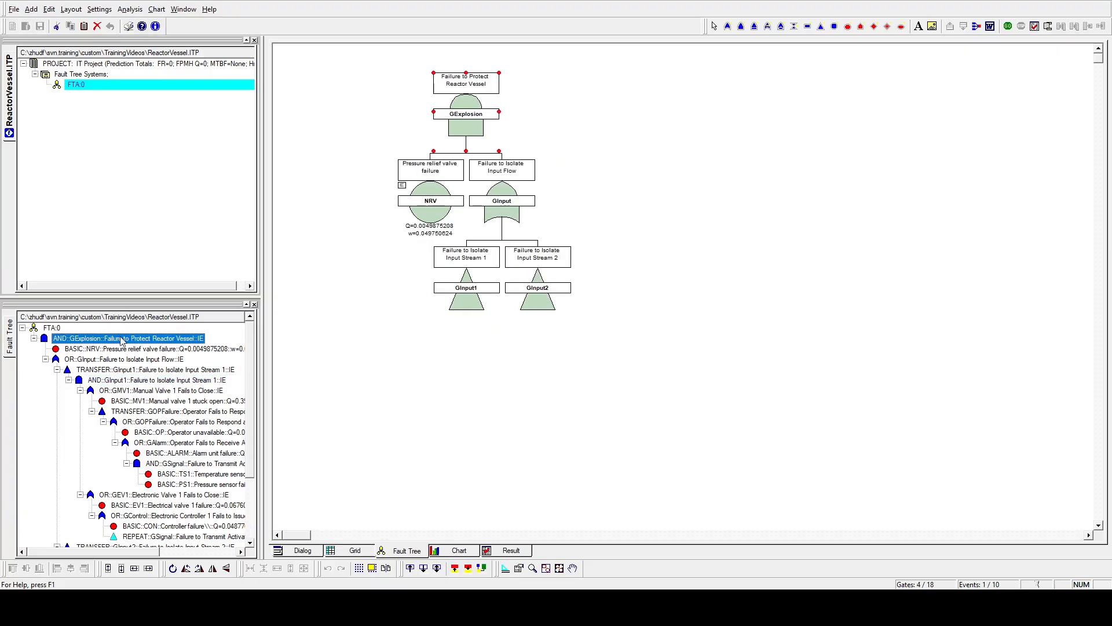
click(192, 204)
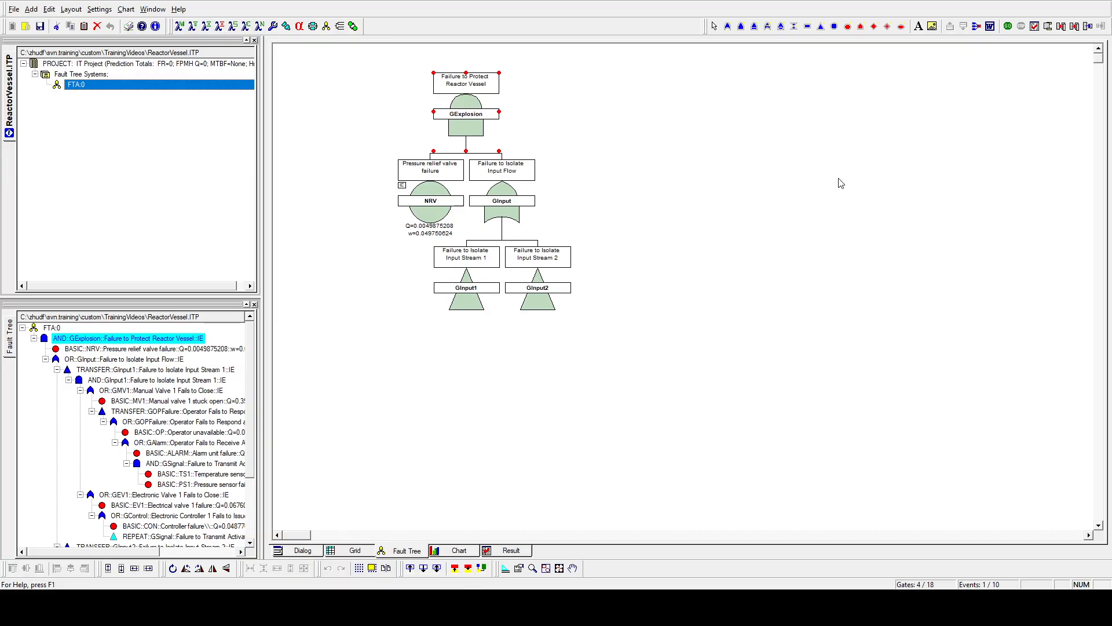
click(1009, 26)
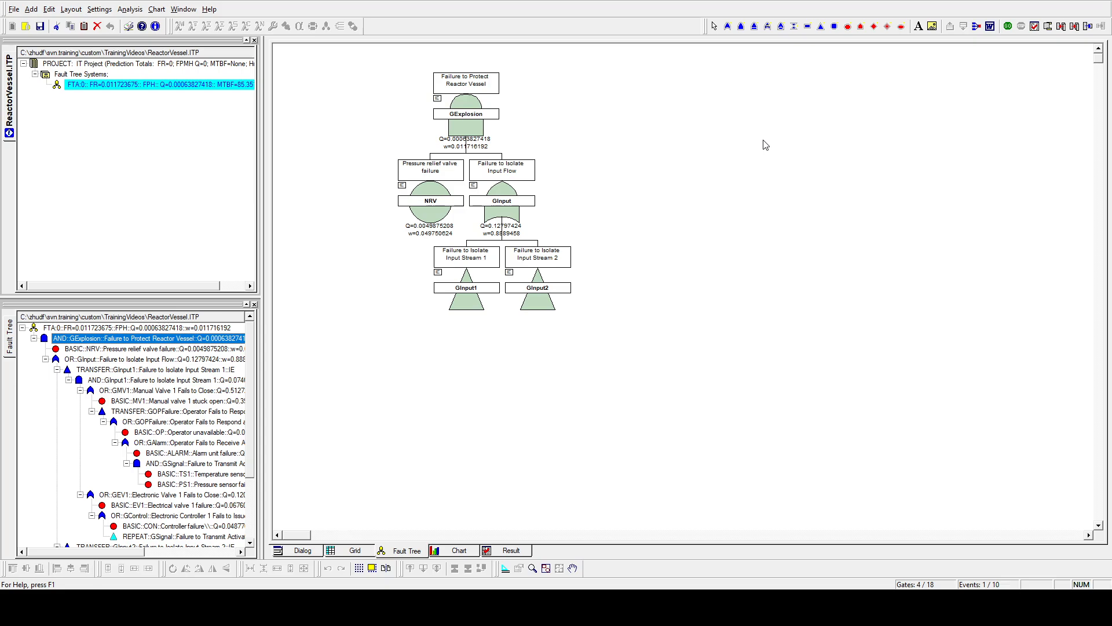
click(151, 177)
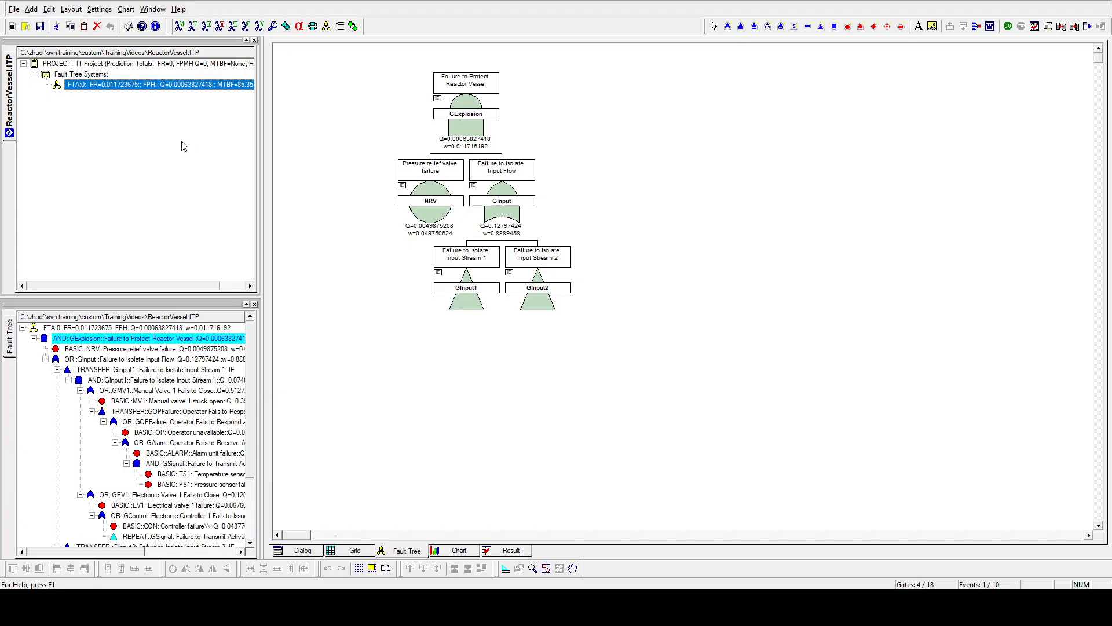
- Add a new event tree system to the reactor vessel project
click(145, 65)
click(131, 87)
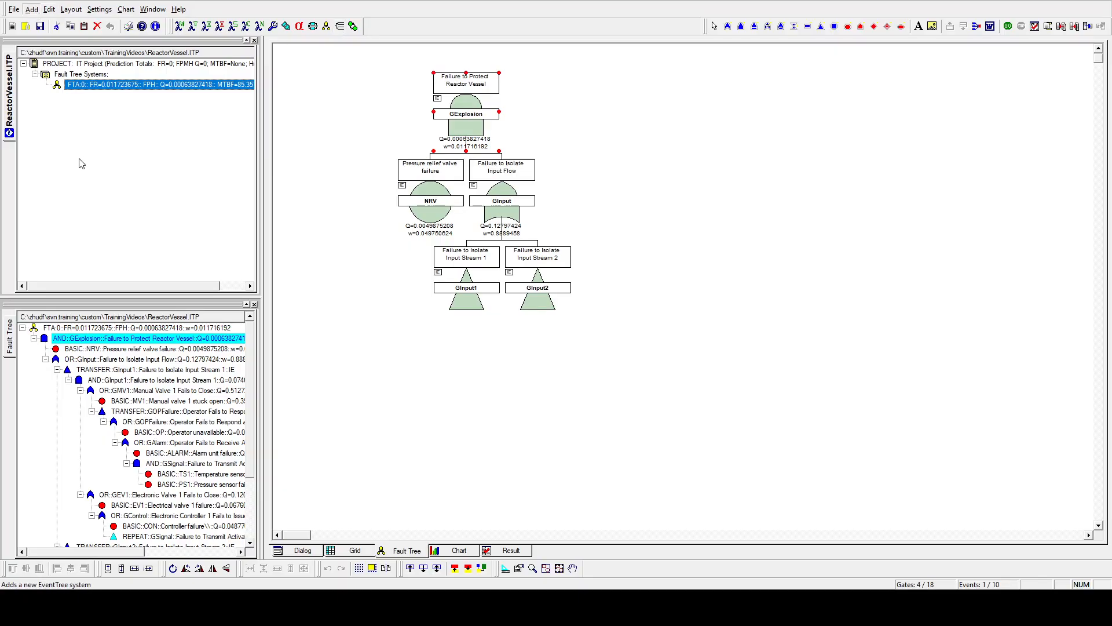
click(327, 69)
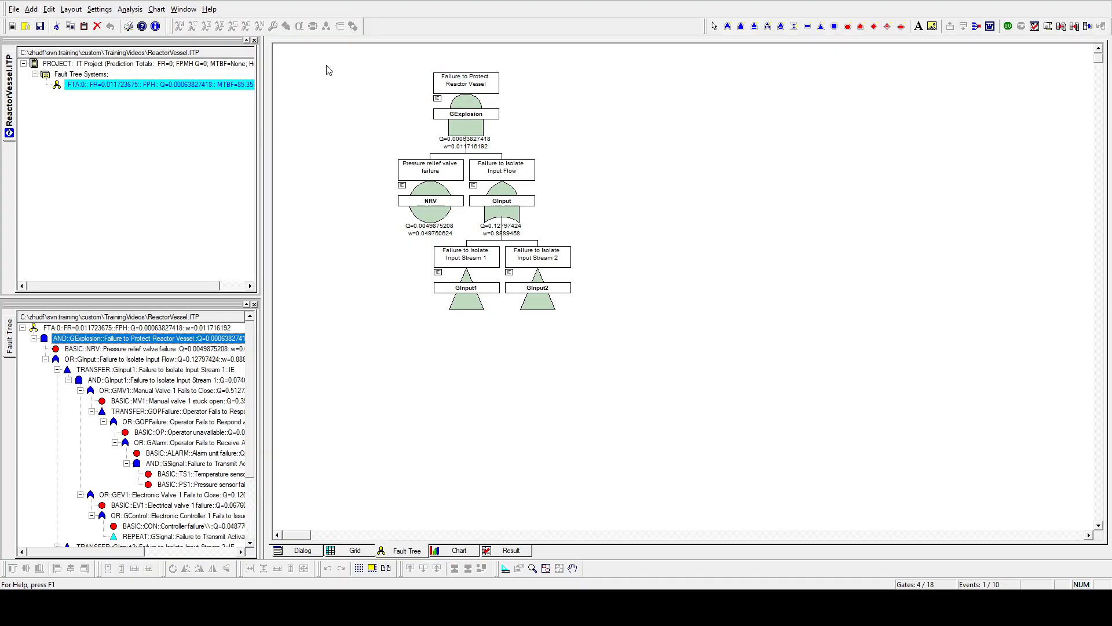
click(236, 110)
click(341, 29)
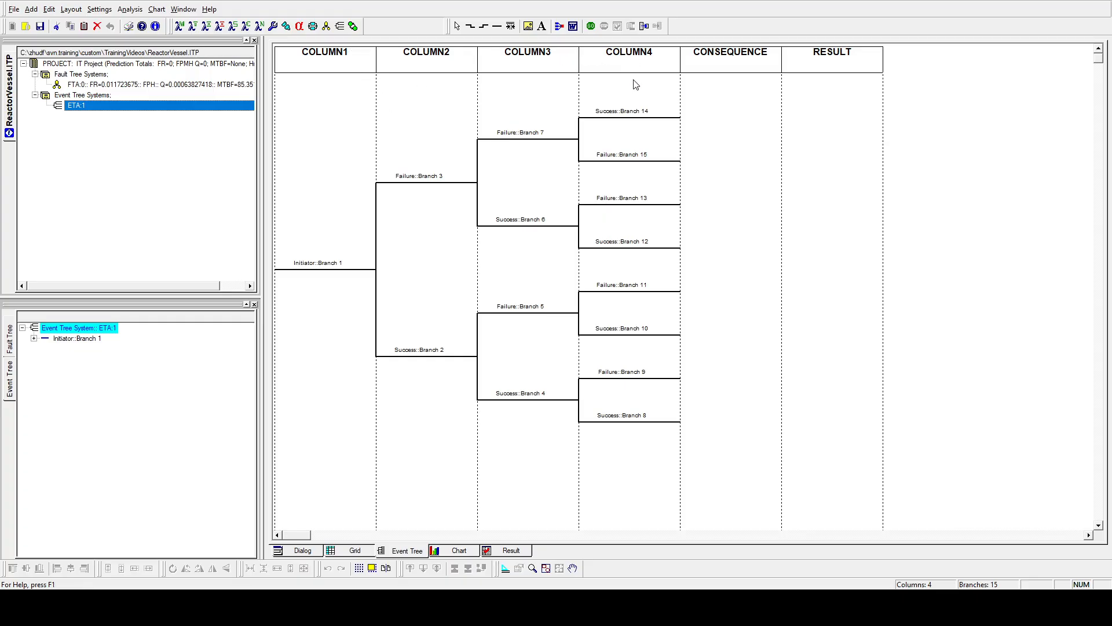
- Compare fault tree FTA:0 with the default branch layout of event tree ETA:1
click(197, 86)
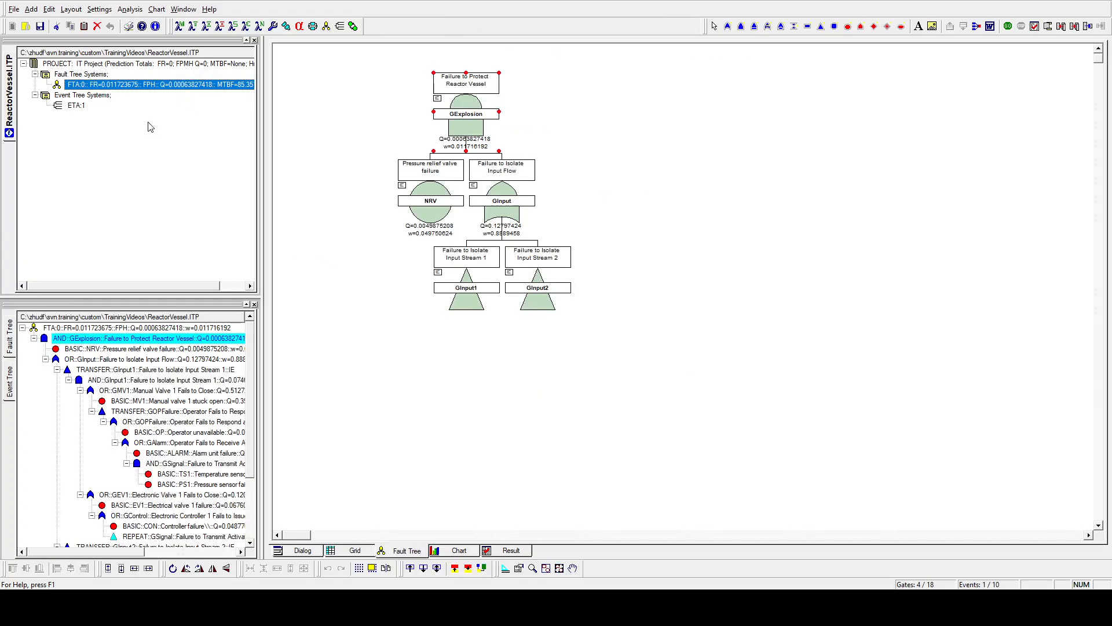
click(87, 107)
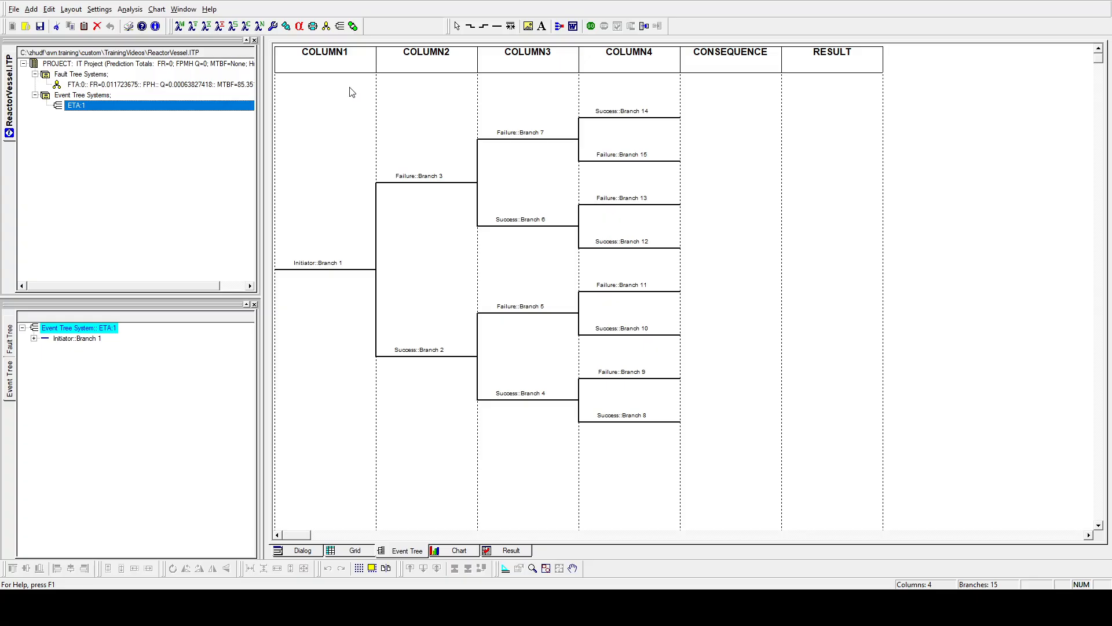
click(174, 386)
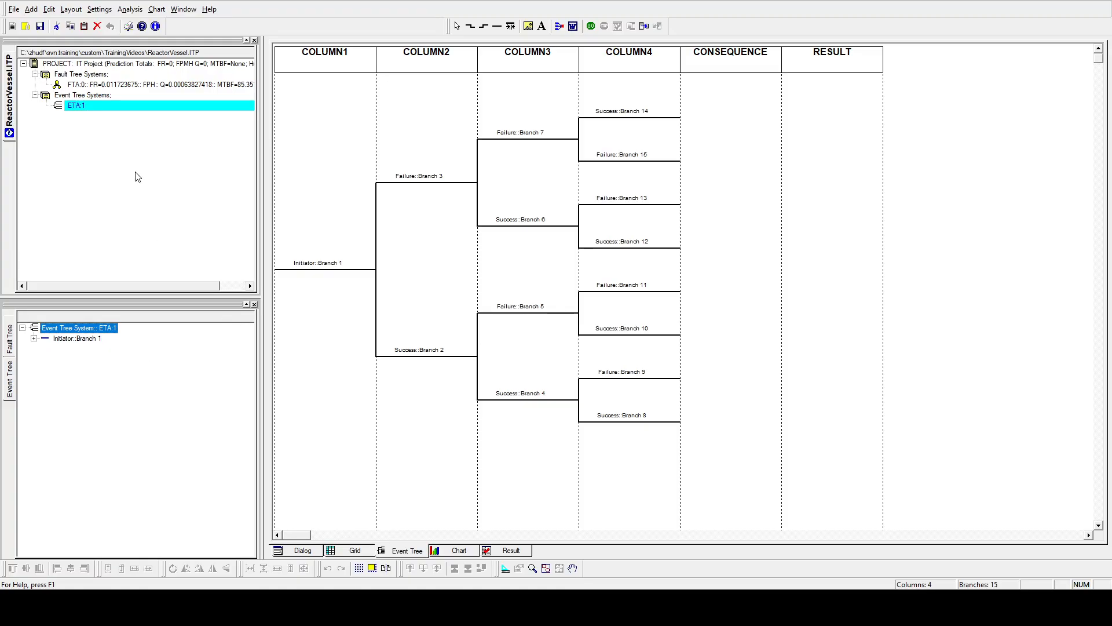
click(51, 9)
click(86, 201)
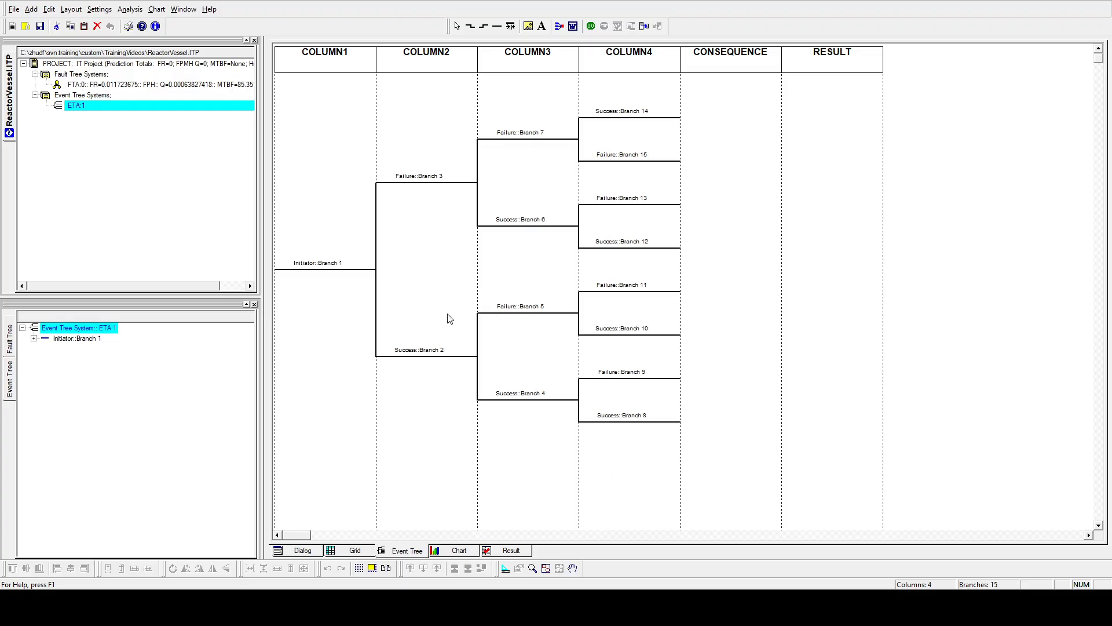
click(758, 149)
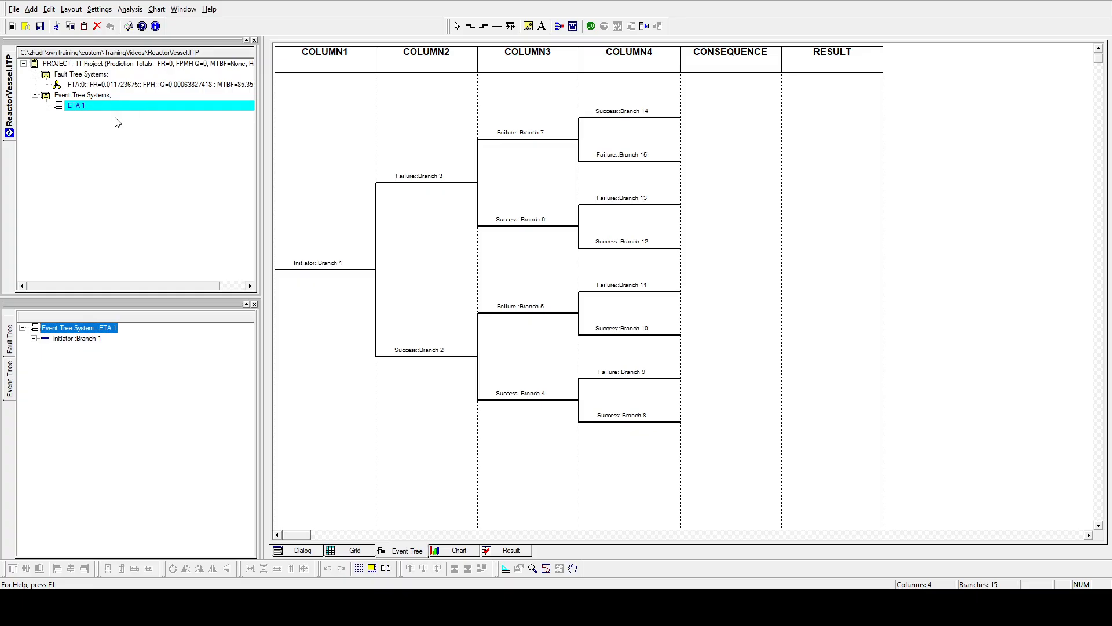
click(115, 198)
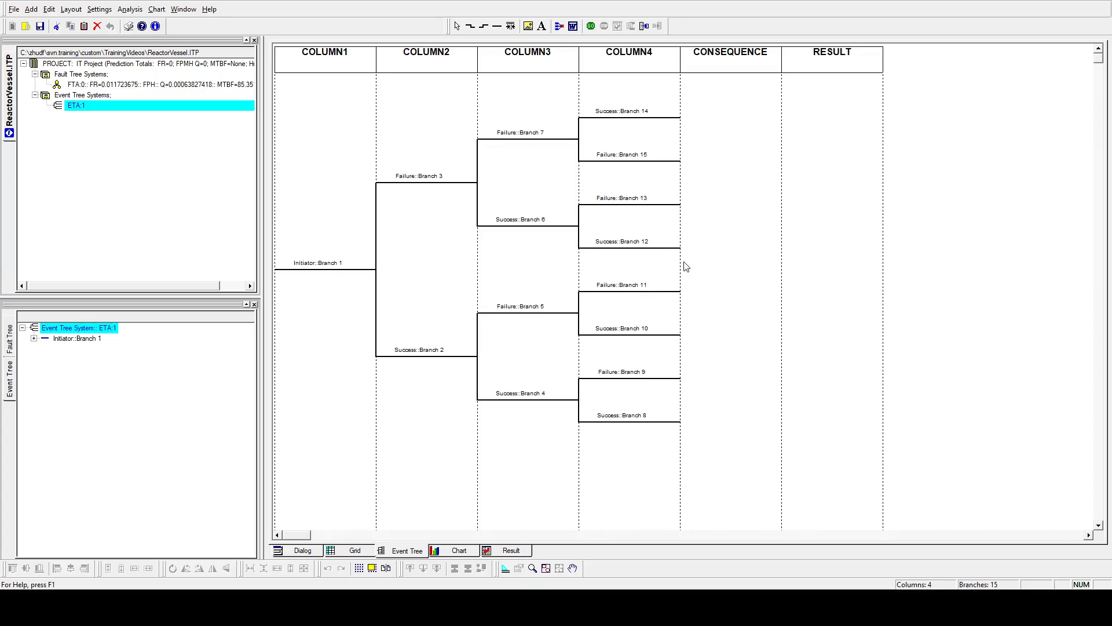
click(770, 148)
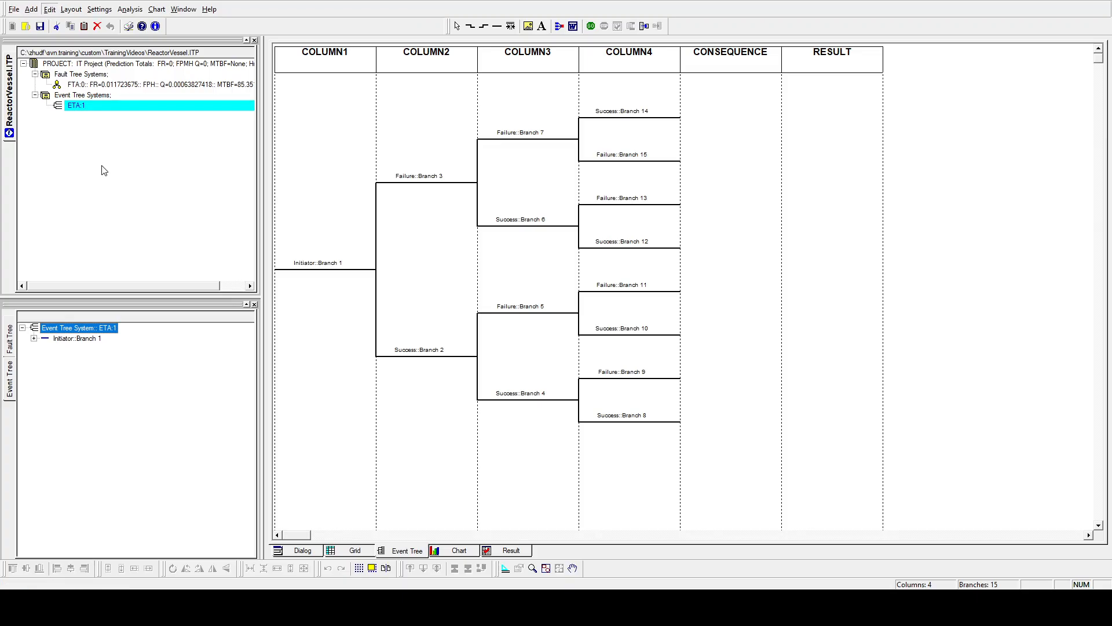
click(109, 201)
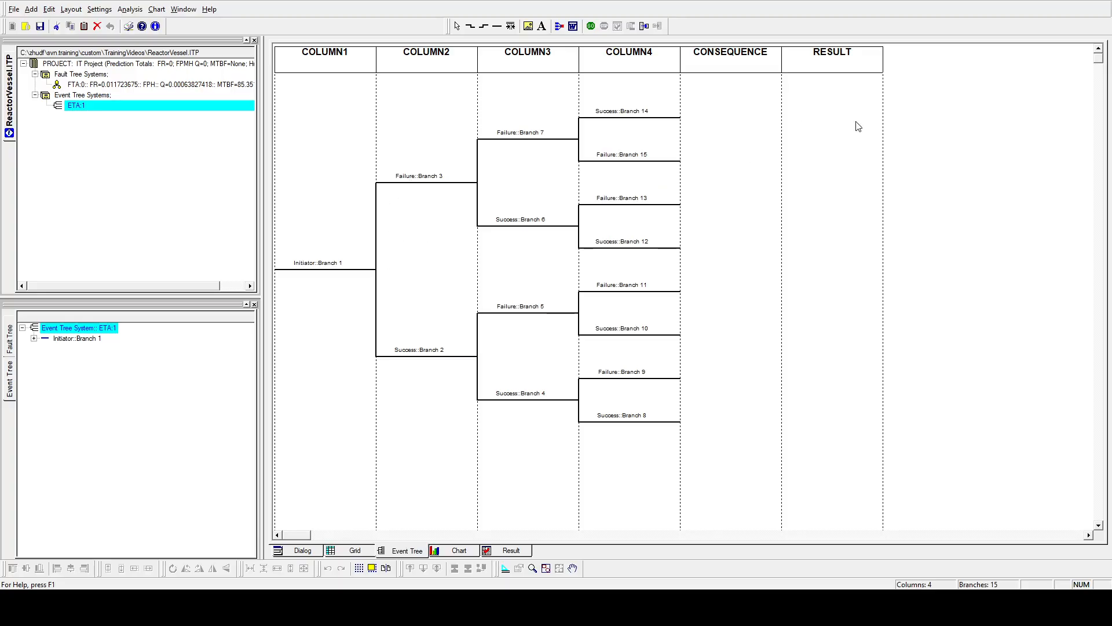
click(766, 147)
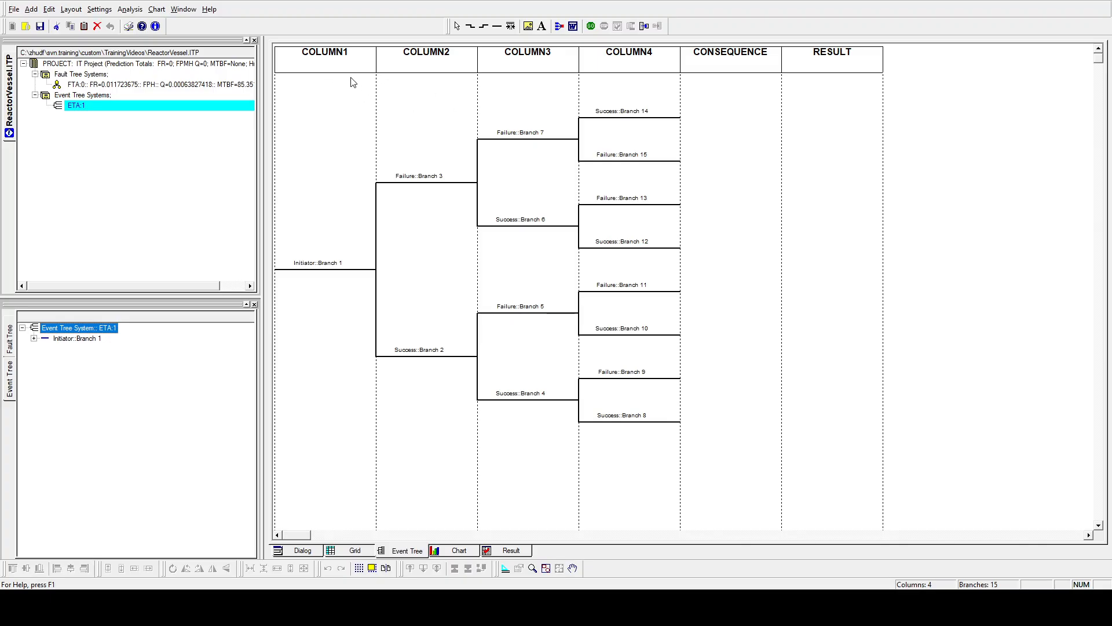
- Assign RunwayReaction, GInput and NRV to the first, second and third event tree columns
double_click(343, 59)
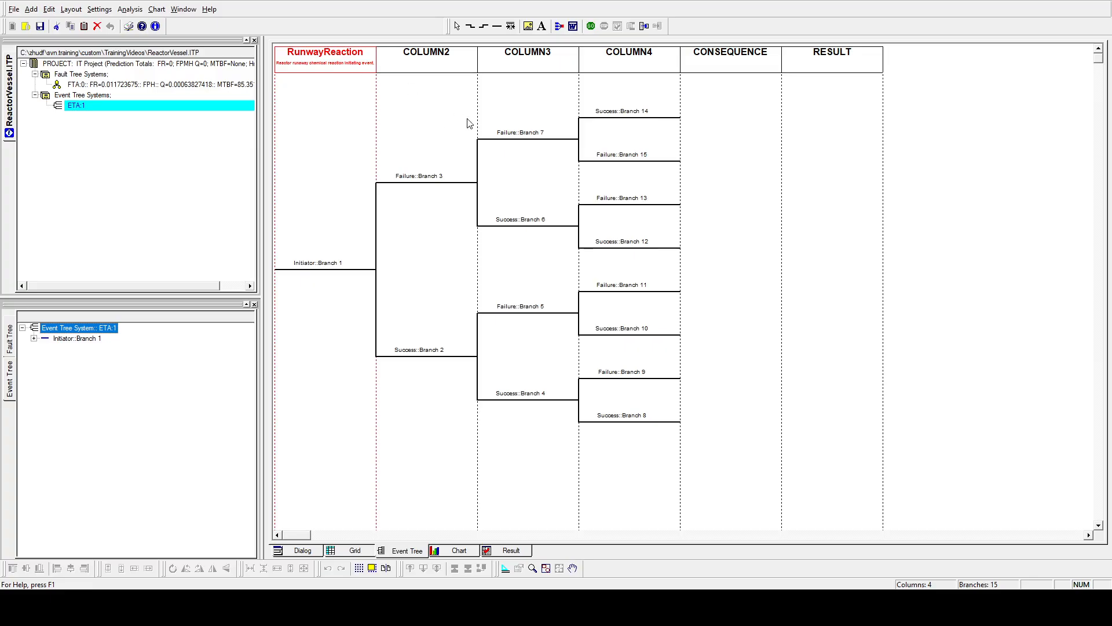
click(433, 64)
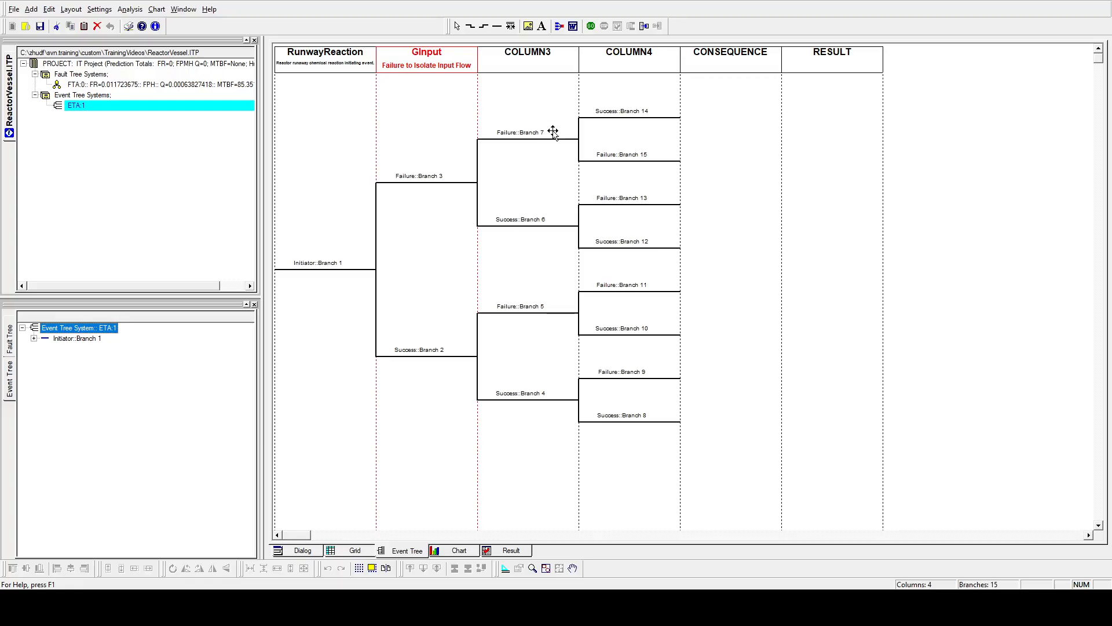
click(537, 70)
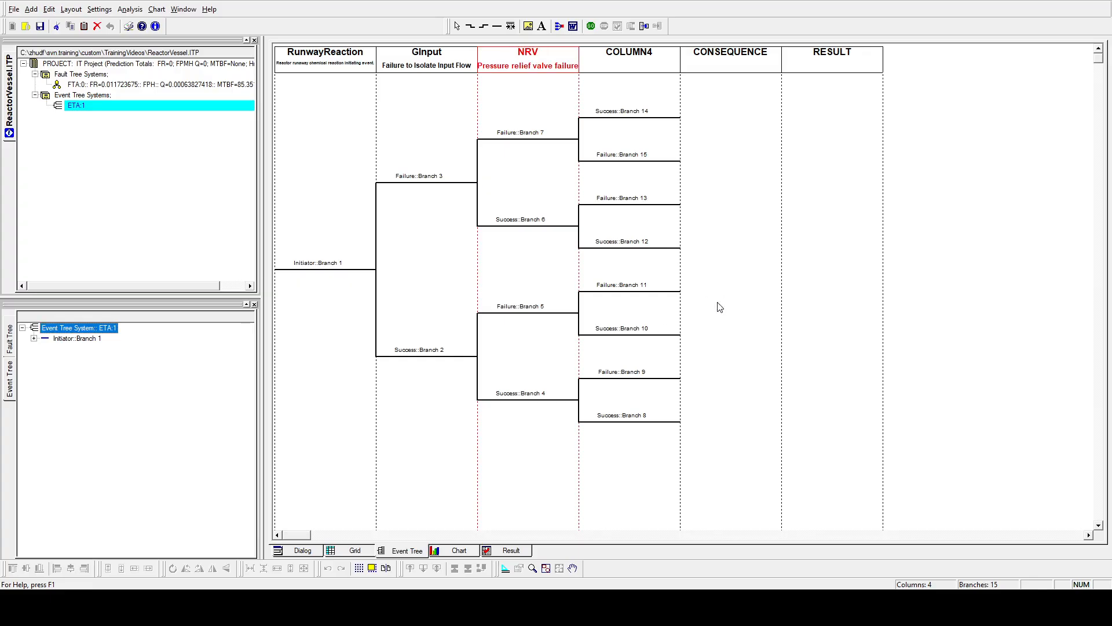
- Delete the unused COLUMN4 and the Success Branch 4 in the NRV column
click(647, 66)
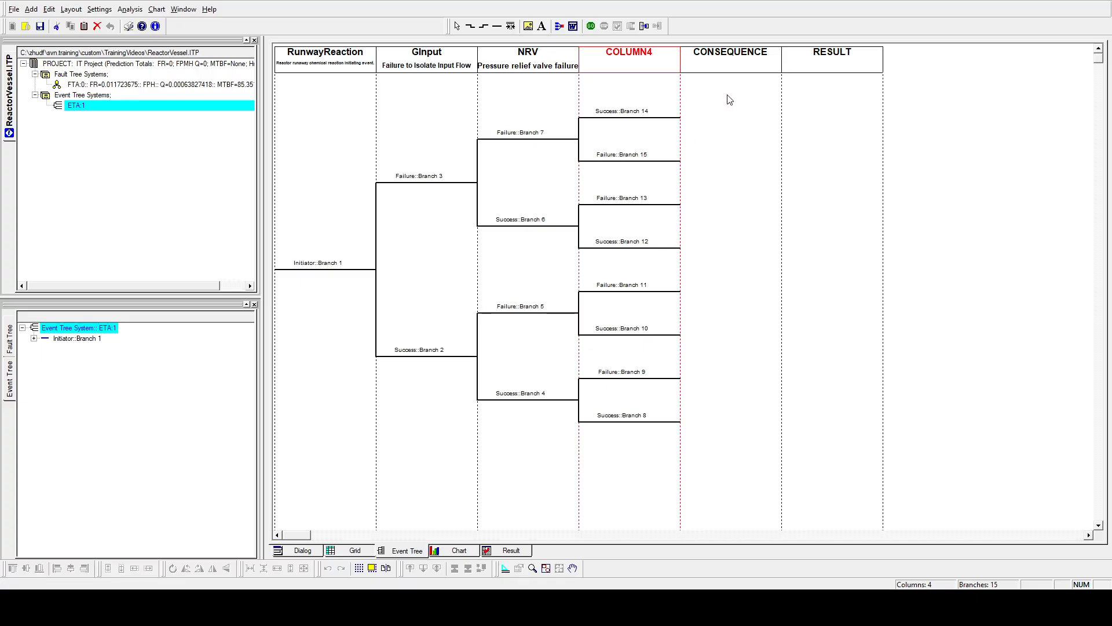
key(Delete)
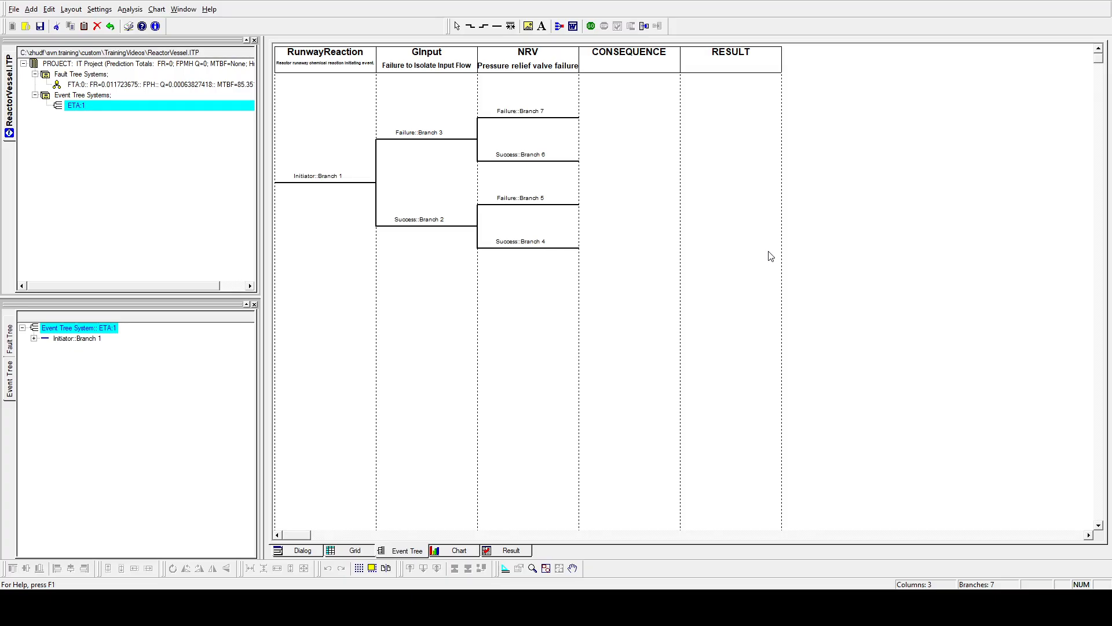
click(545, 245)
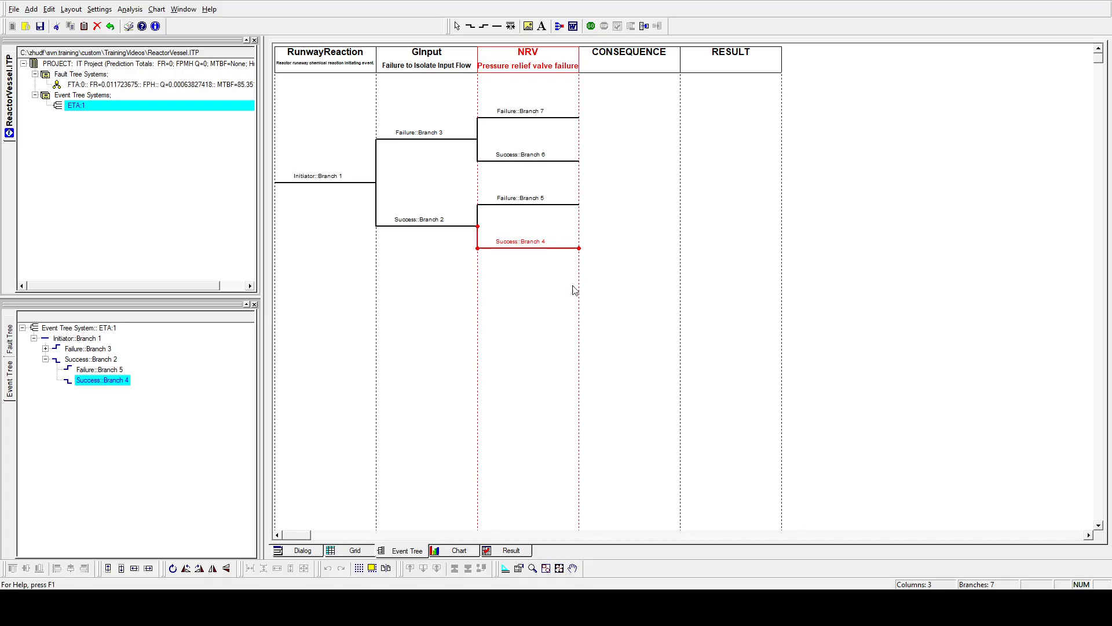
click(628, 325)
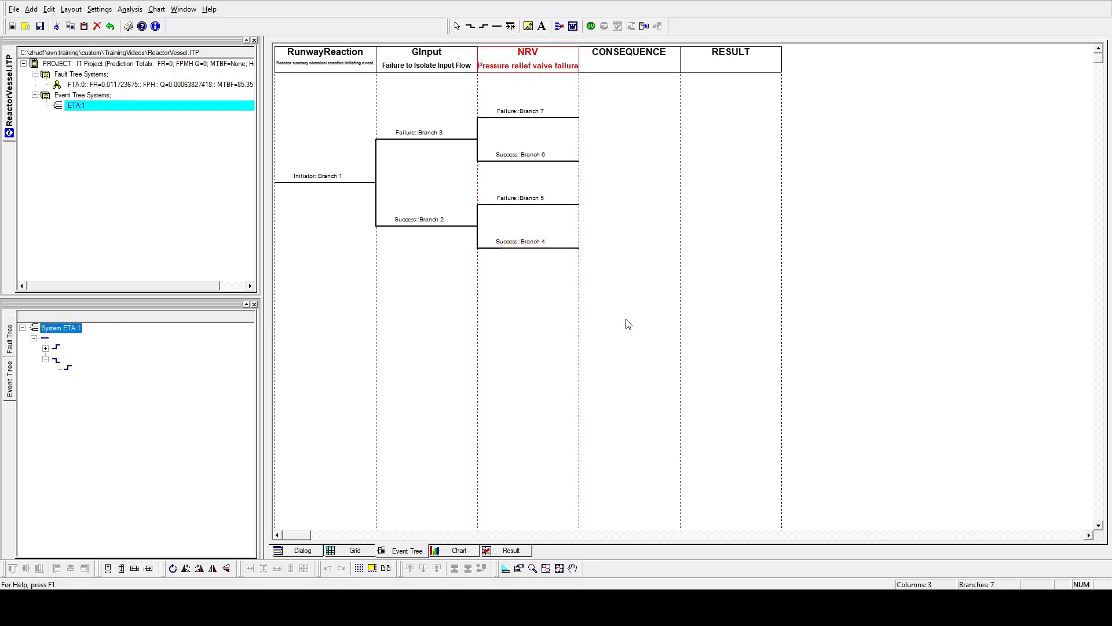
- Change Branch 5 in the NRV column to a Null branch and run the event tree analysis
click(533, 205)
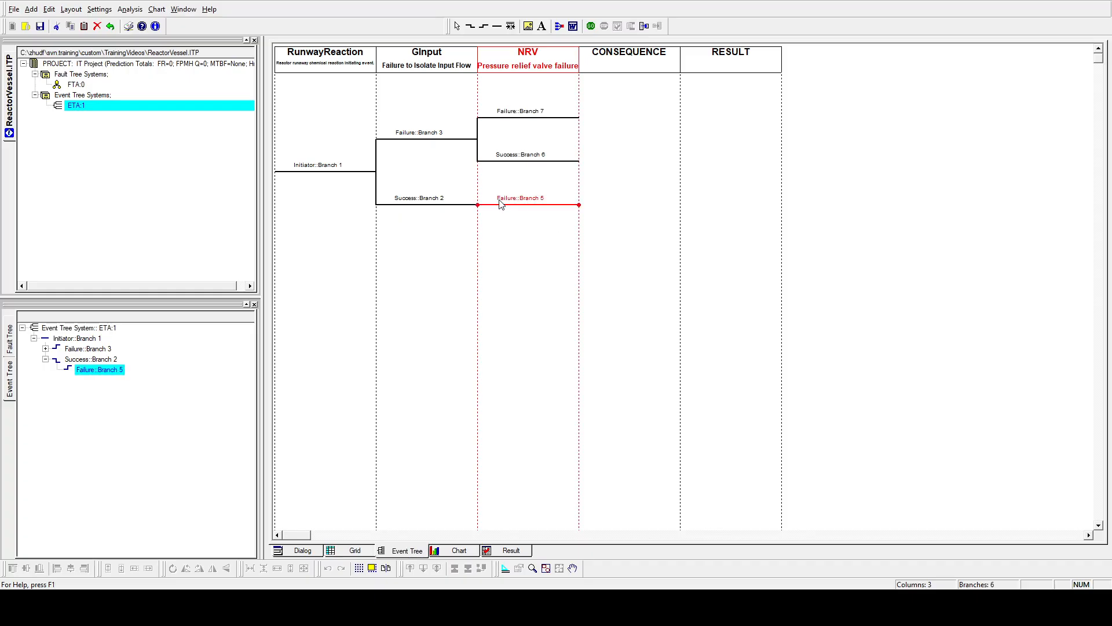
click(651, 286)
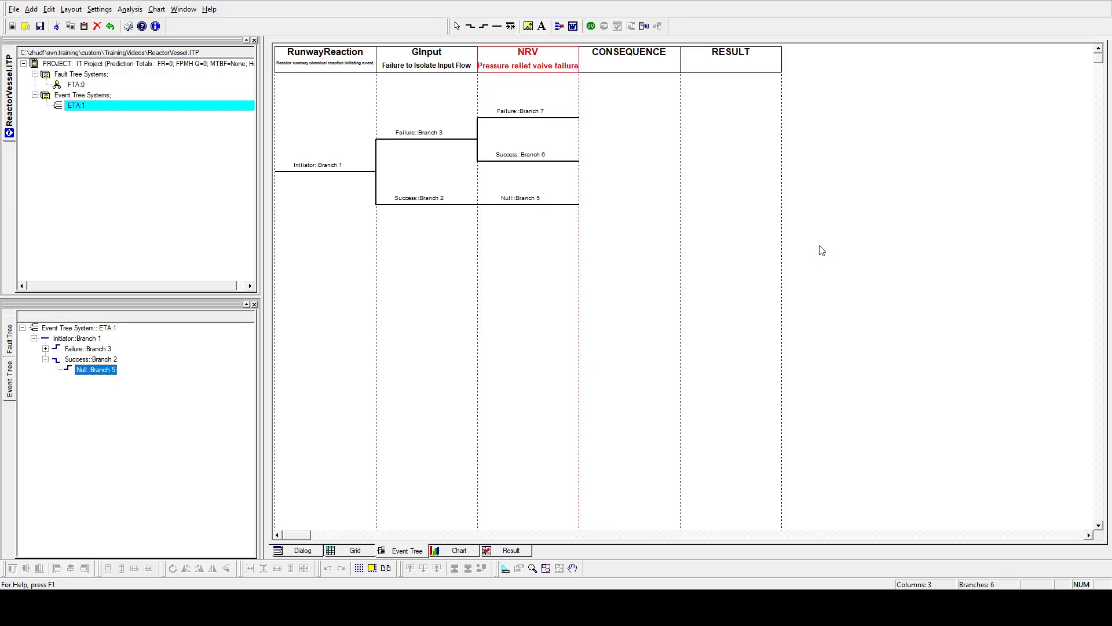
click(591, 27)
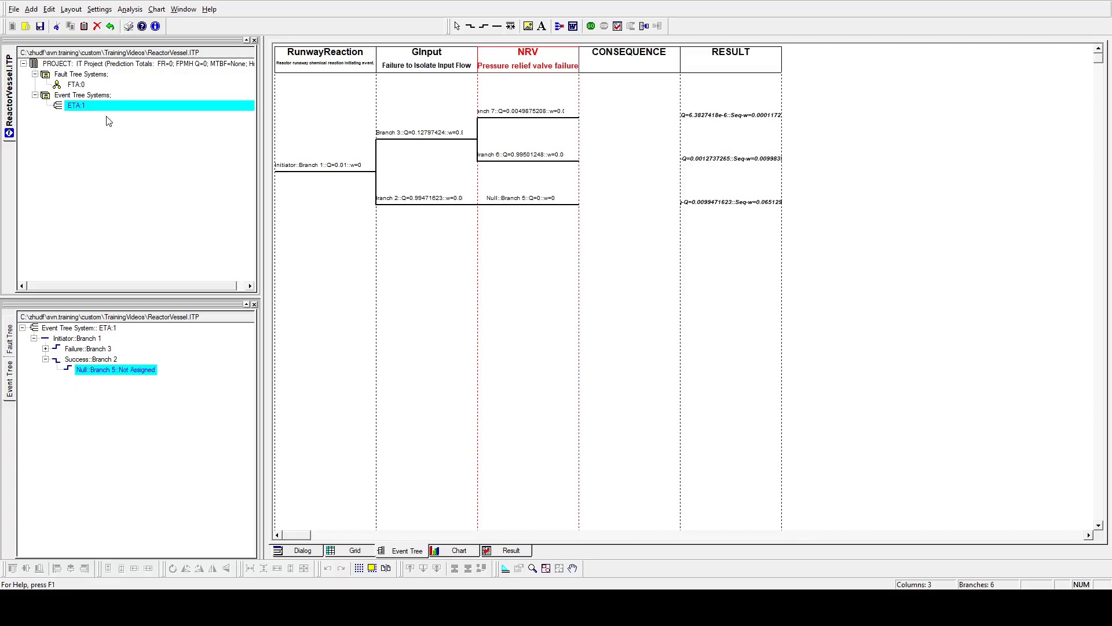
- Examine the event tree's analysis results and compare them with fault tree FTA:0
click(112, 86)
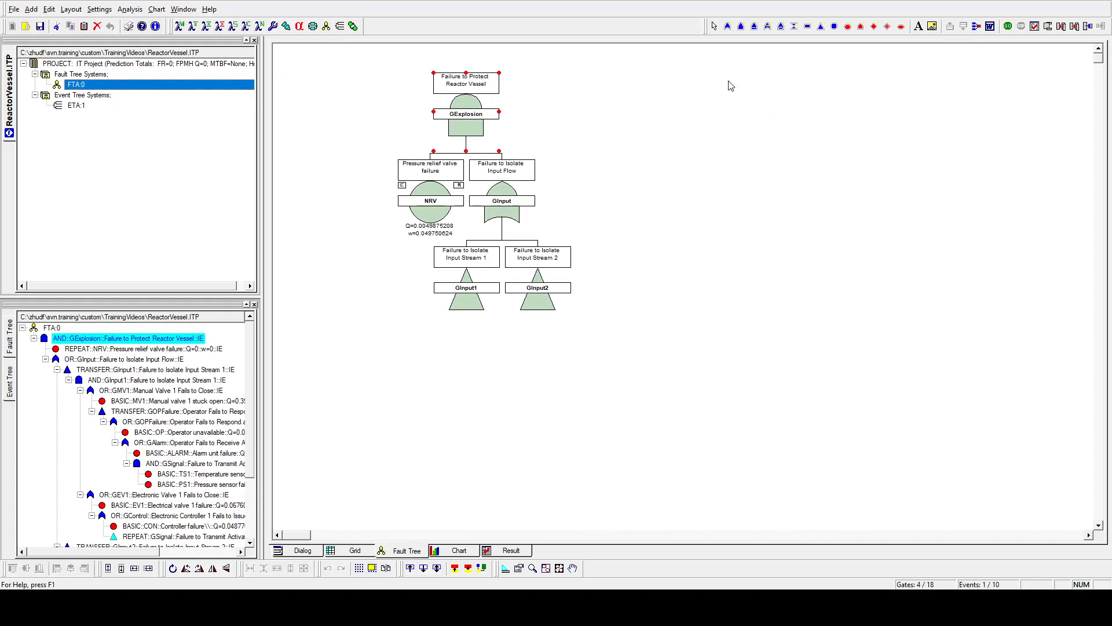
click(164, 106)
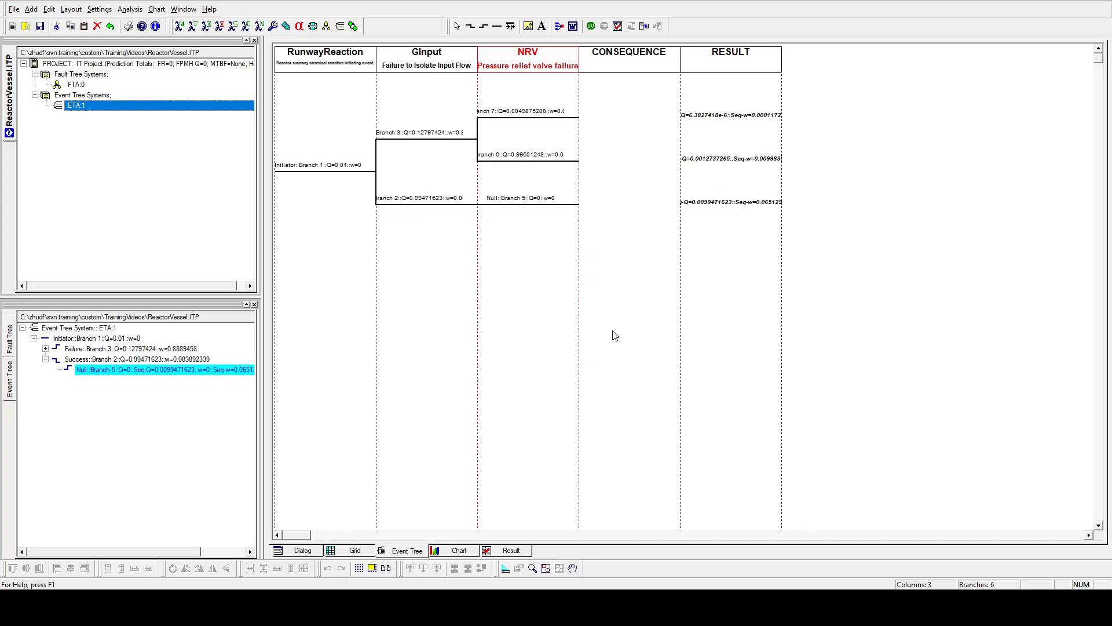
click(617, 27)
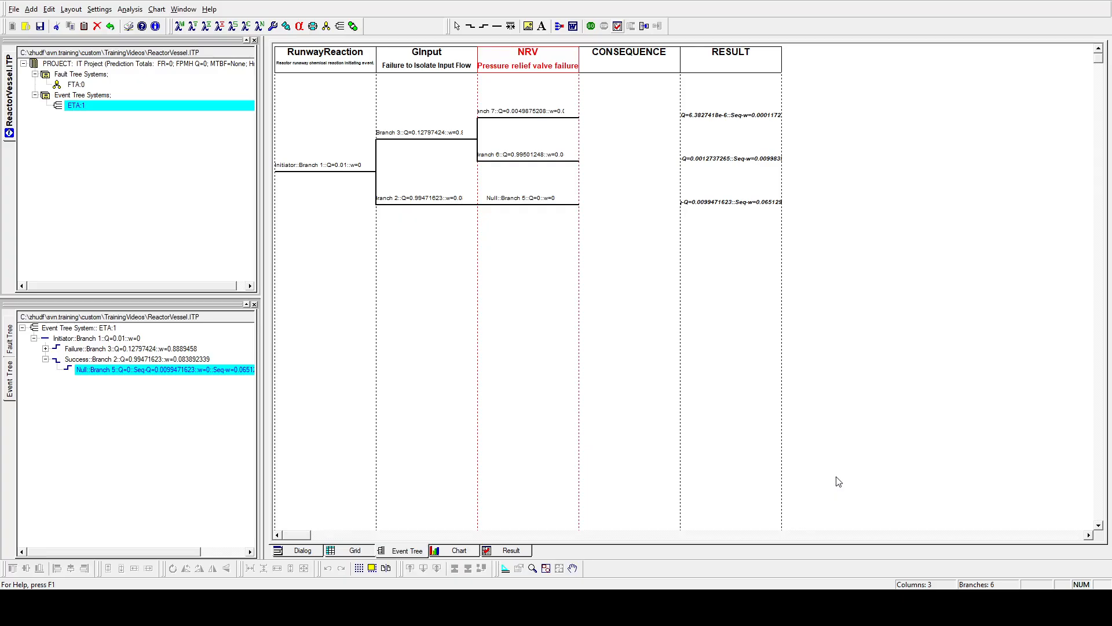
click(821, 193)
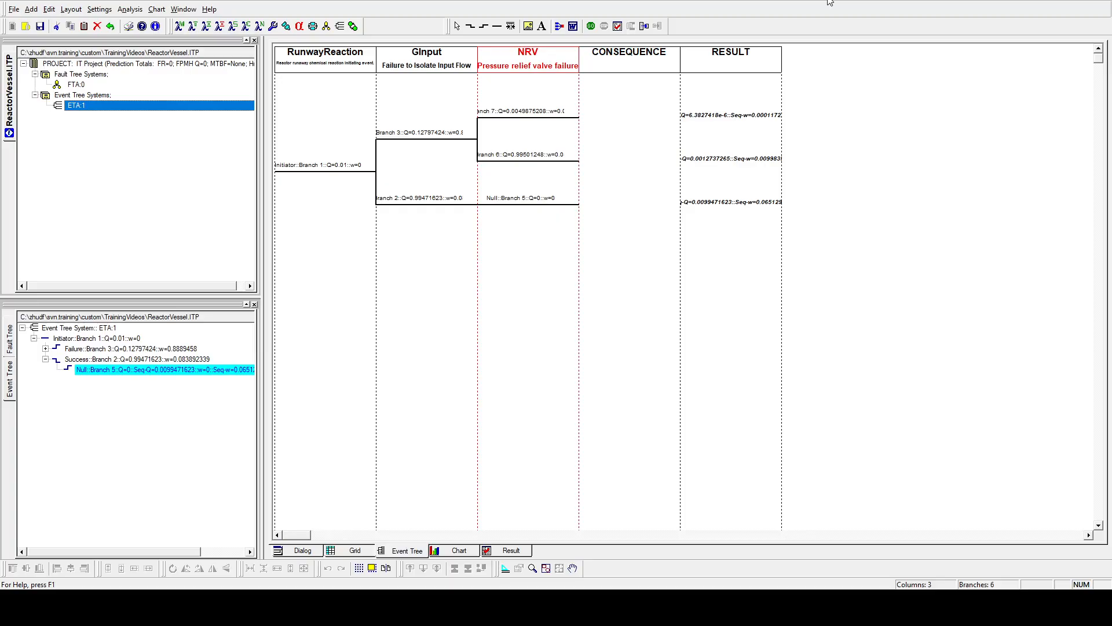
click(78, 85)
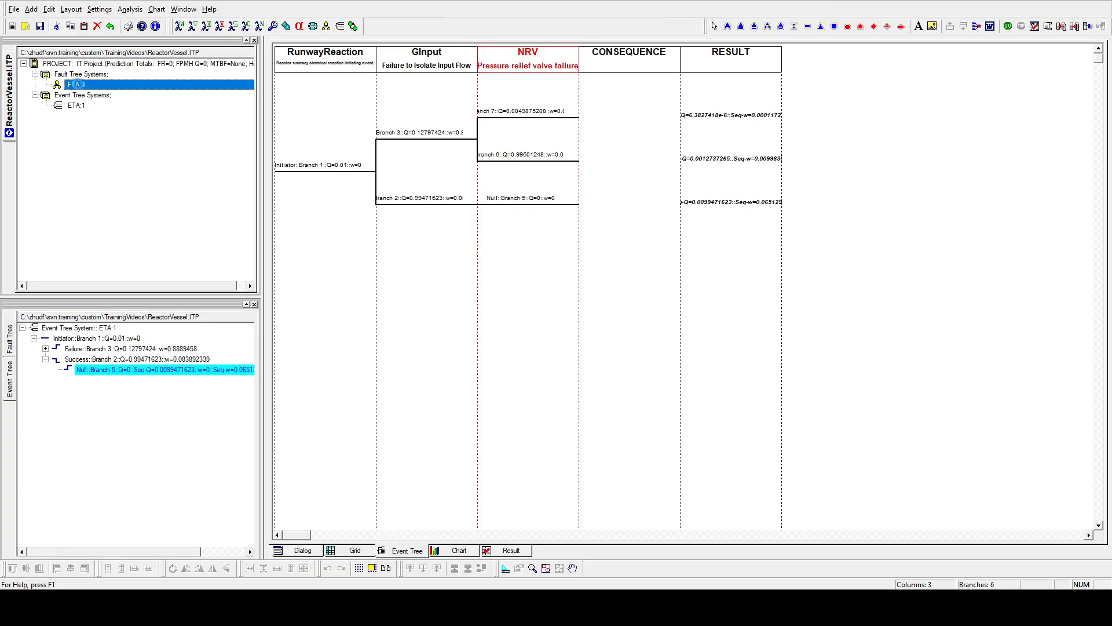
click(124, 106)
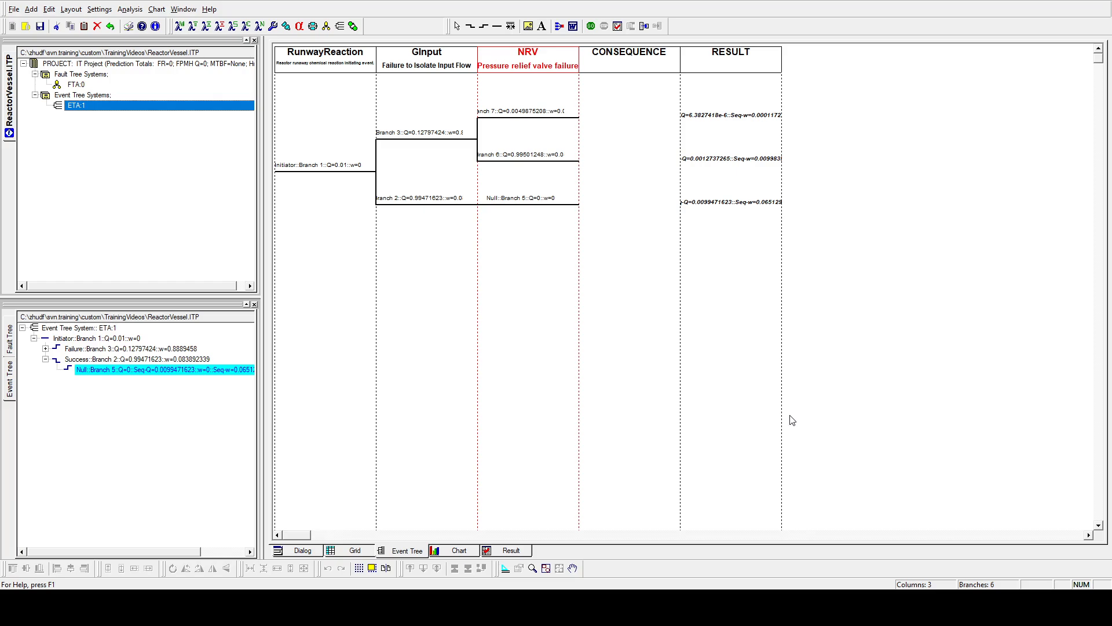
click(197, 85)
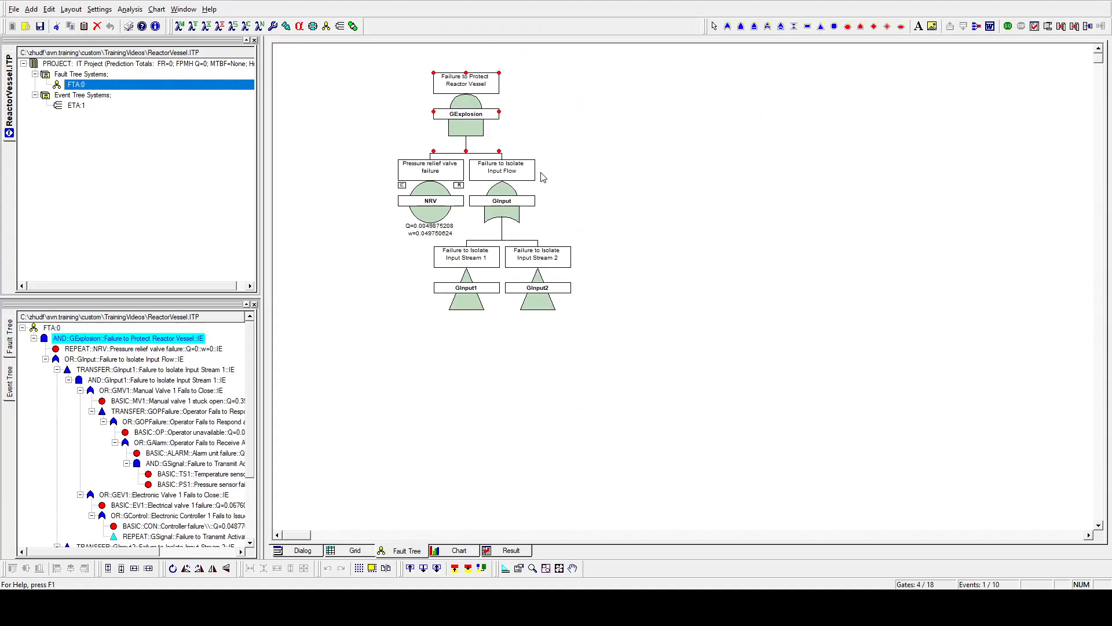
click(116, 108)
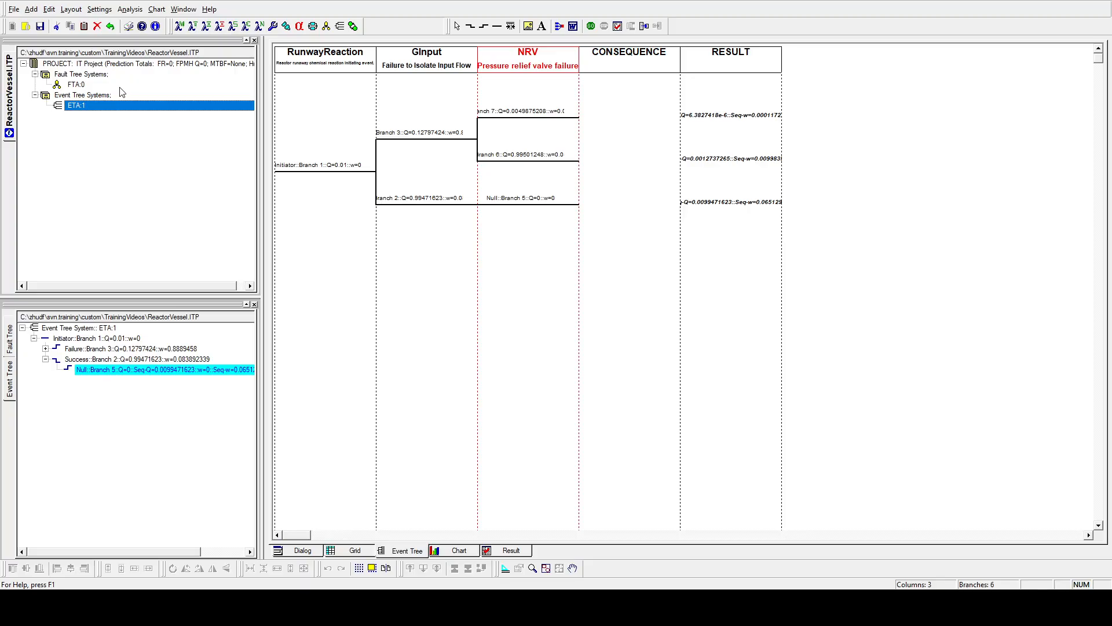
- Run the analysis on fault tree FTA:0 again, review its results and return to event tree ETA:1
click(119, 86)
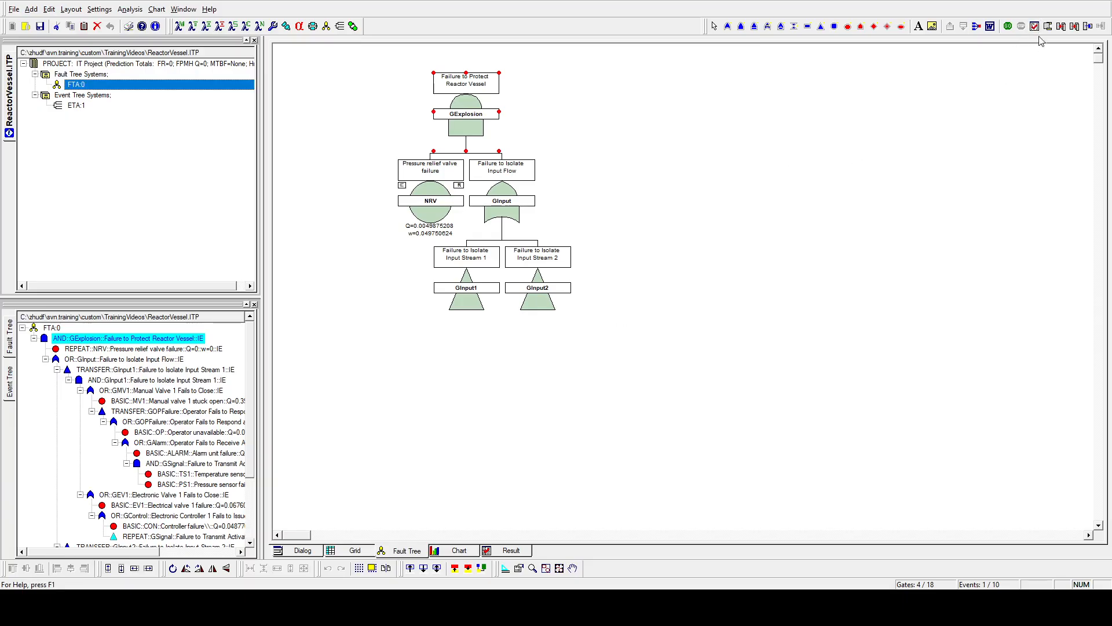
click(1008, 26)
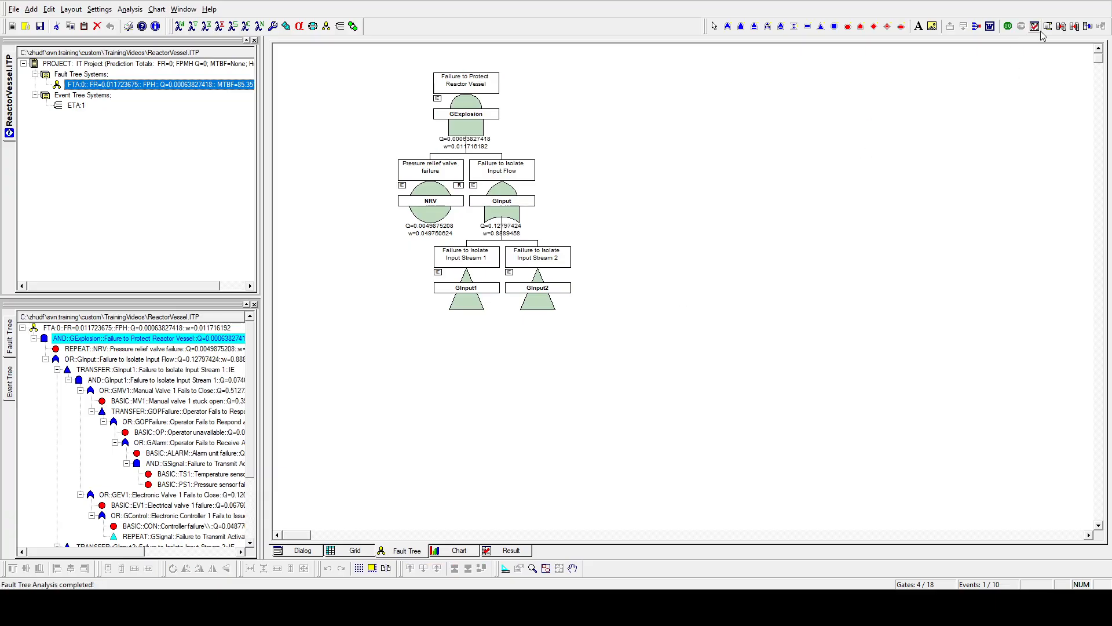
click(1035, 28)
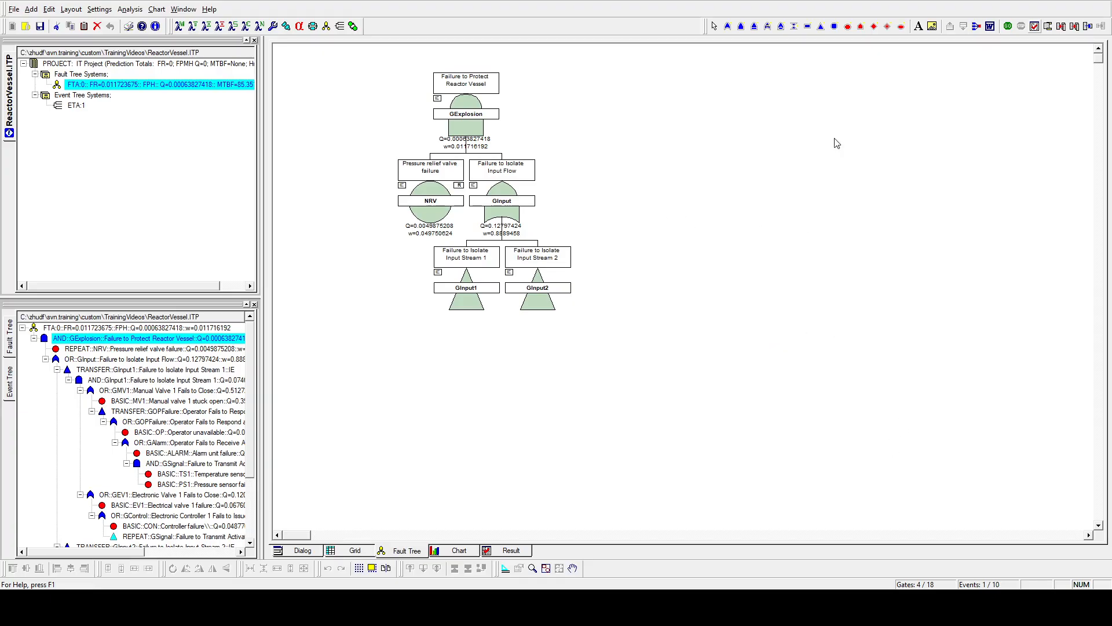
click(250, 102)
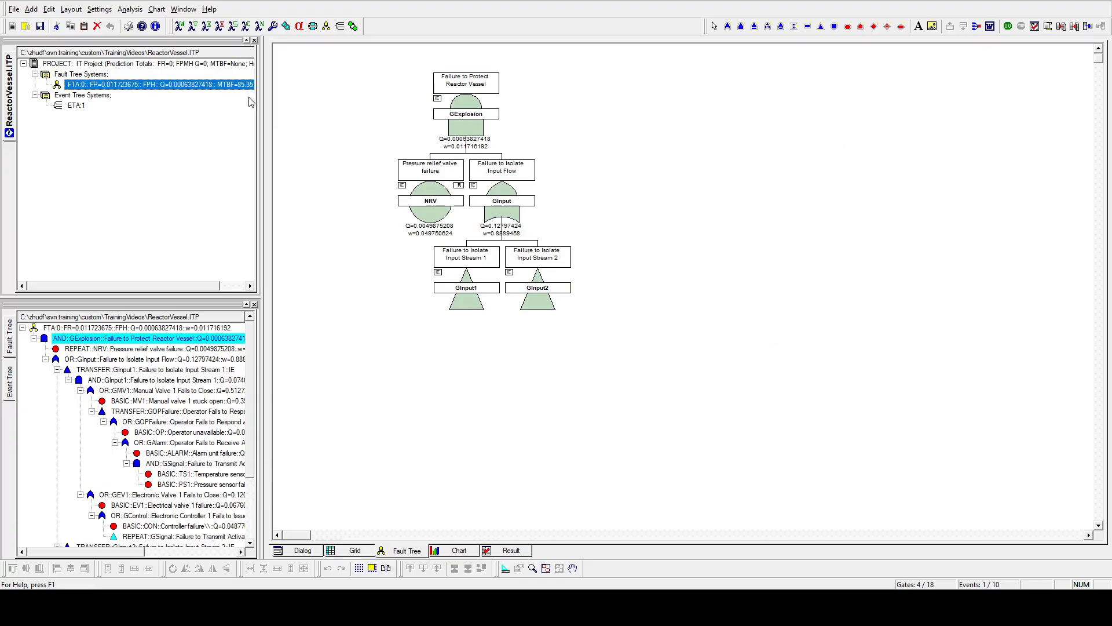
click(100, 107)
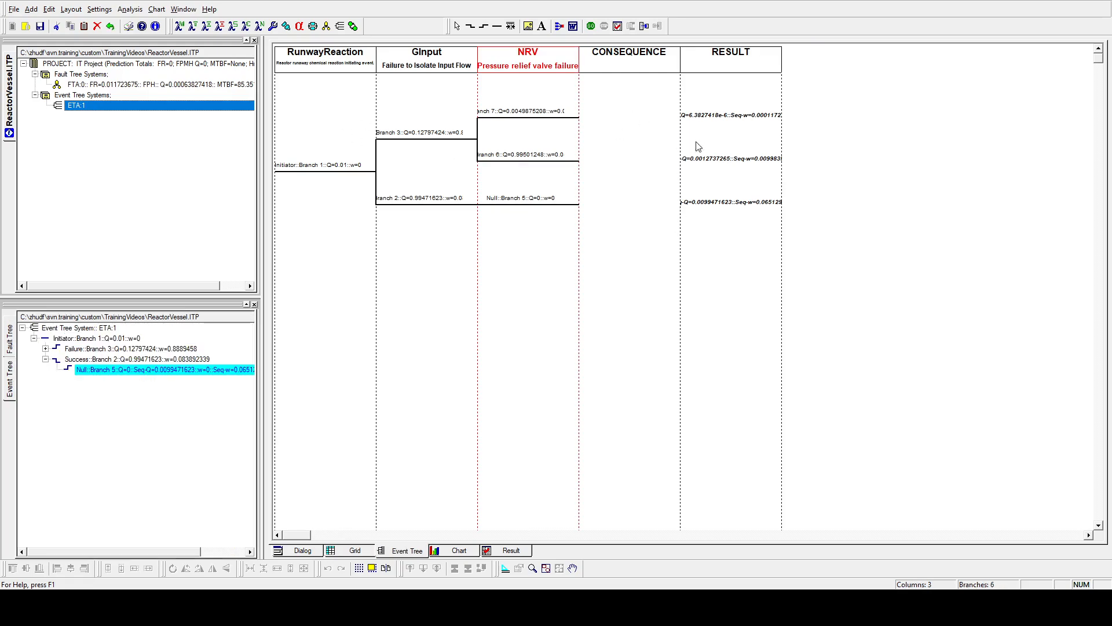